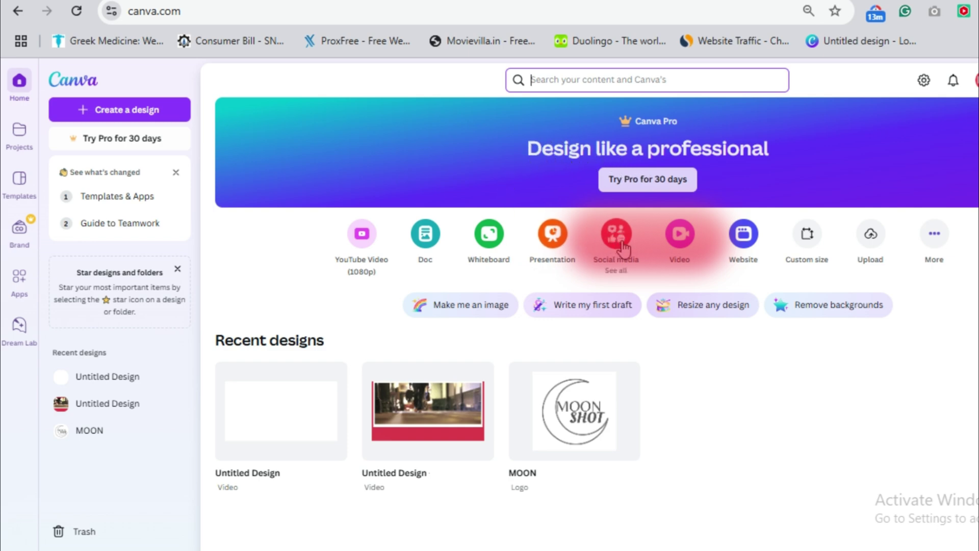
Step: Start a new 1080p video design and upload the ChatGPT conversation video file
{"action": "left_click", "coordinate": [680, 241]}
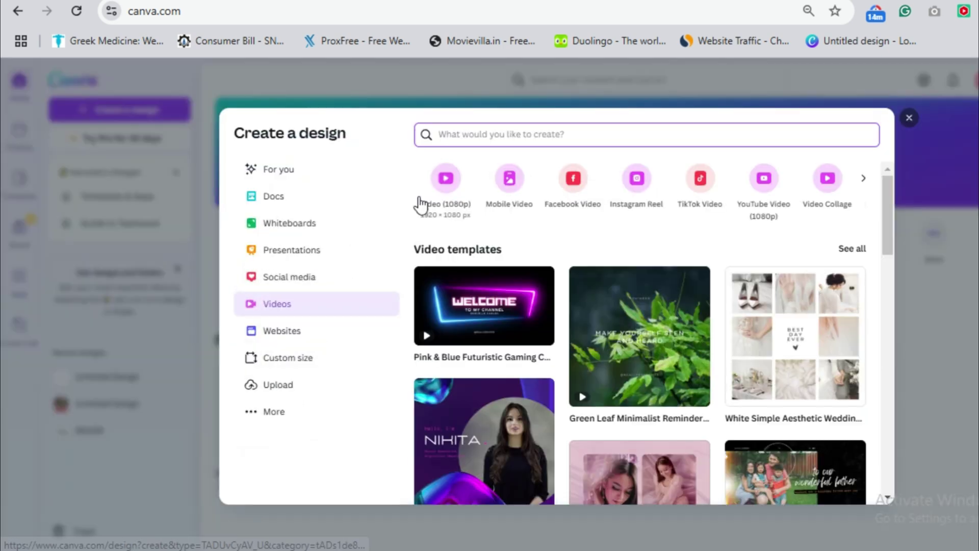
{"action": "left_click", "coordinate": [444, 190]}
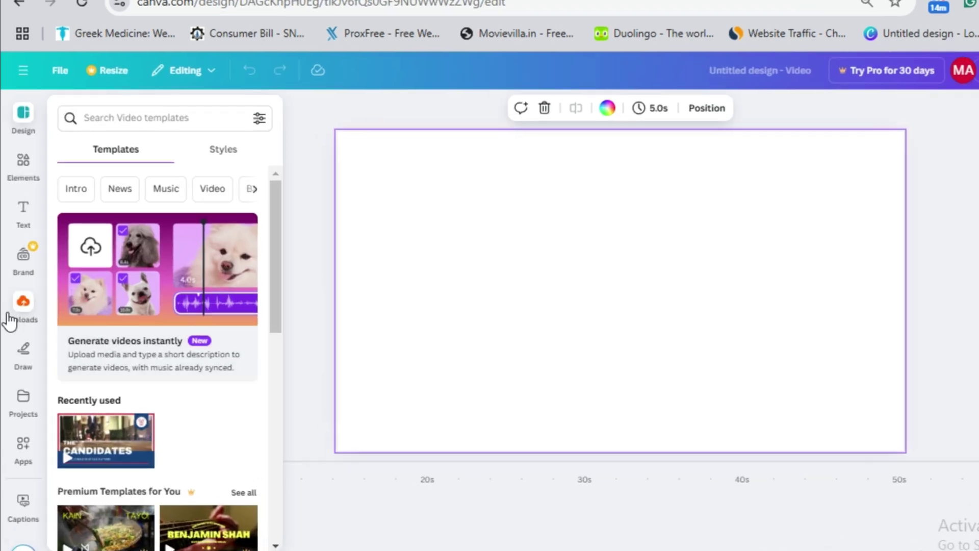
{"action": "left_click", "coordinate": [18, 313]}
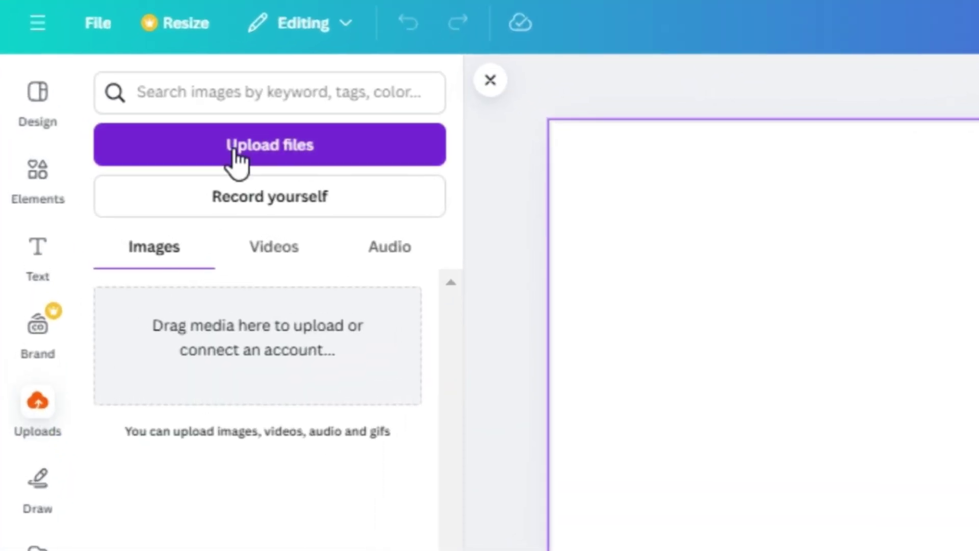
{"action": "left_click", "coordinate": [233, 148]}
{"action": "left_click", "coordinate": [234, 147]}
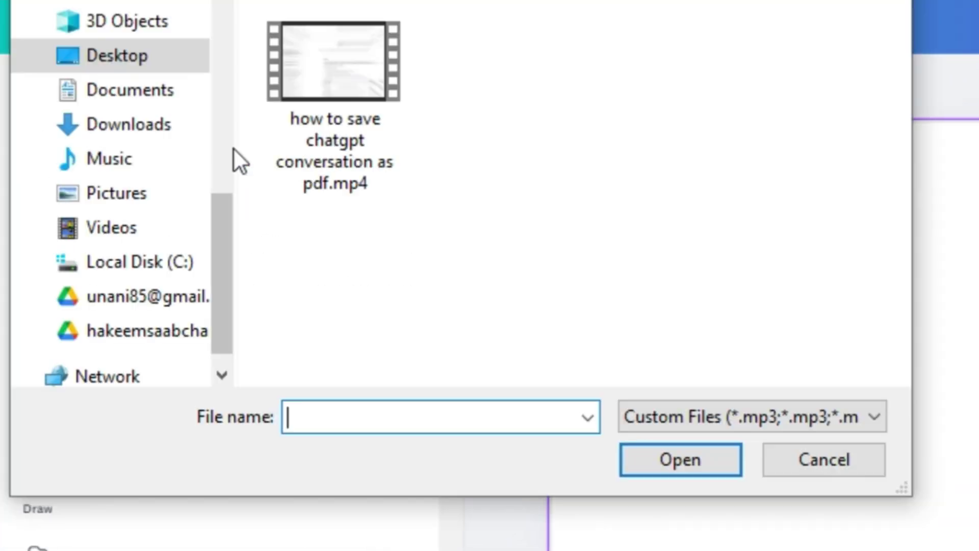
{"action": "left_click", "coordinate": [323, 98]}
{"action": "left_click", "coordinate": [669, 459]}
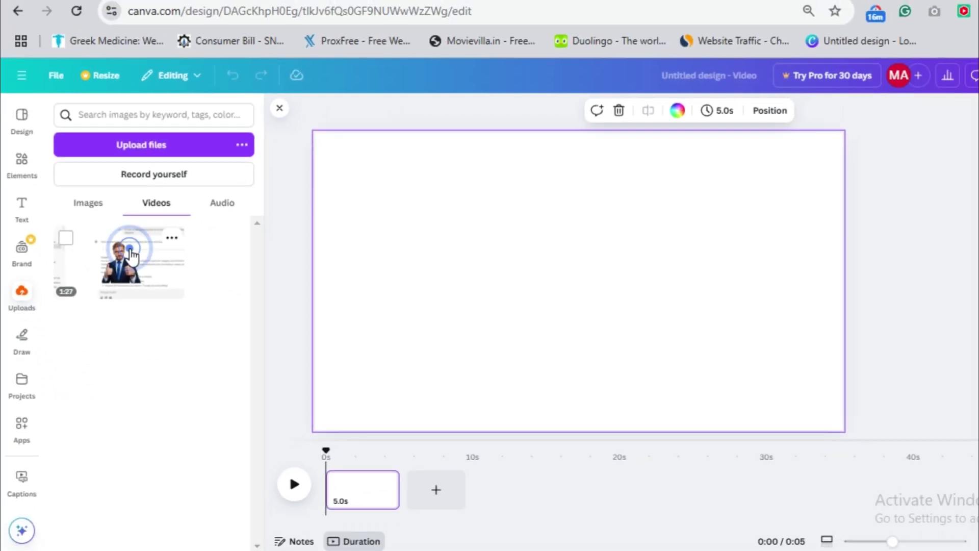
Step: Place the uploaded clip on the page and stretch it to cover the whole frame
{"action": "mouse_move", "coordinate": [119, 256]}
{"action": "left_mouse_down"}
{"action": "mouse_move", "coordinate": [406, 270]}
{"action": "mouse_move", "coordinate": [423, 236]}
{"action": "left_mouse_up"}
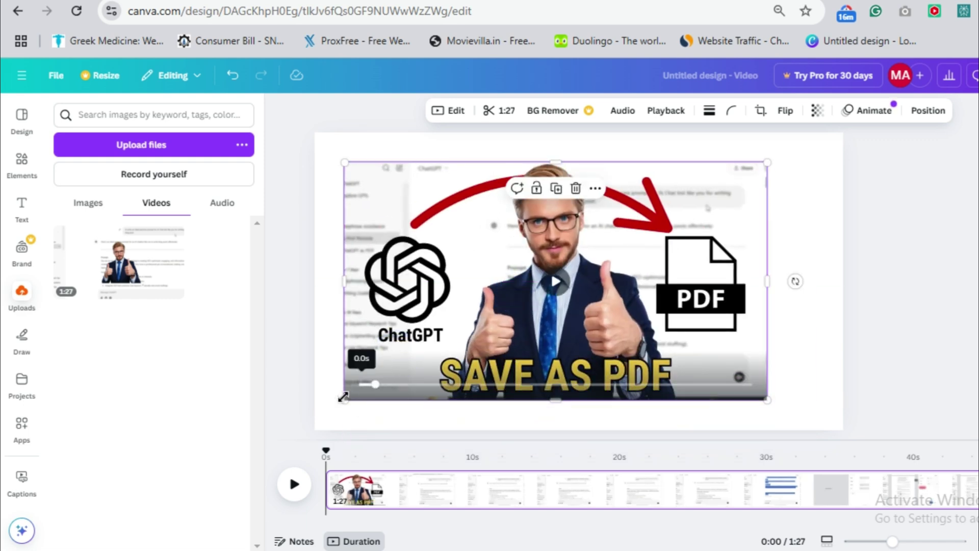
{"action": "left_click_drag", "start_coordinate": [344, 398], "coordinate": [321, 415]}
{"action": "left_click_drag", "start_coordinate": [498, 308], "coordinate": [572, 278]}
{"action": "mouse_move", "coordinate": [394, 395]}
{"action": "left_mouse_down"}
{"action": "mouse_move", "coordinate": [360, 398]}
{"action": "mouse_move", "coordinate": [315, 428]}
{"action": "left_mouse_up"}
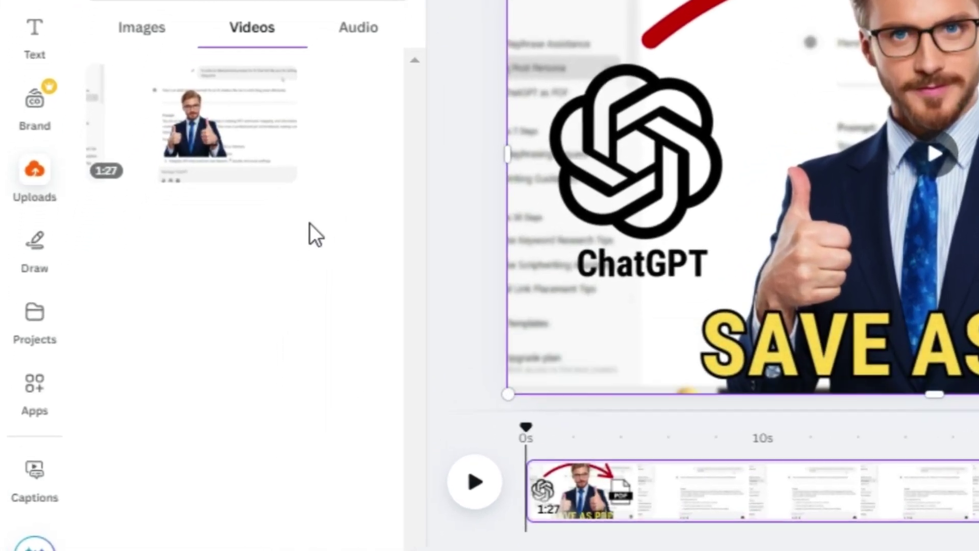
Step: Generate automatic captions for the uploaded video from the Text panel's Captions feature
{"action": "left_click", "coordinate": [34, 34]}
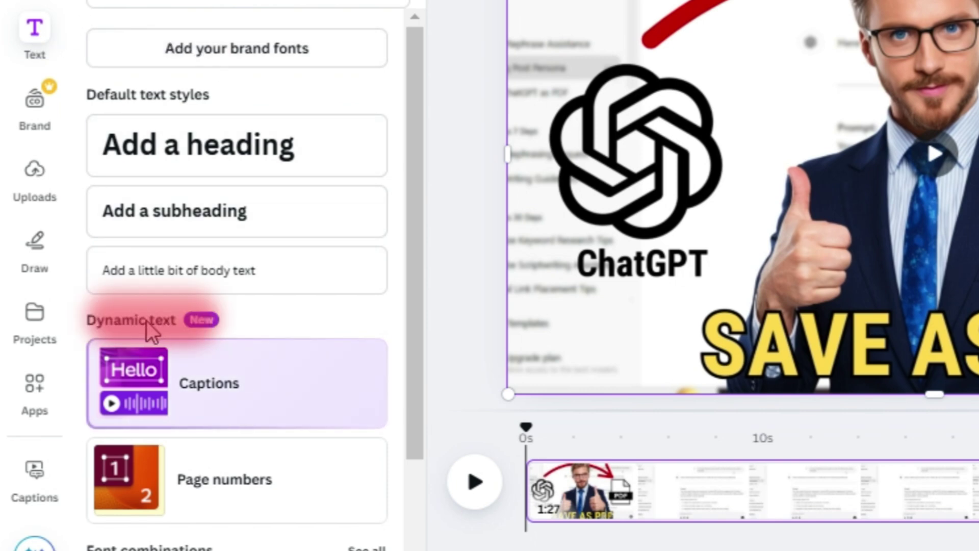
{"action": "left_click", "coordinate": [210, 381]}
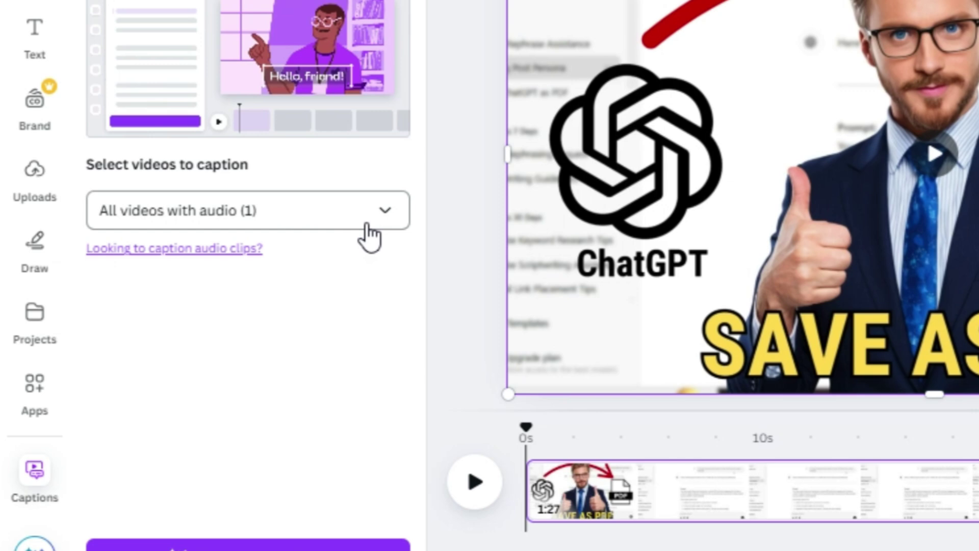
{"action": "left_click", "coordinate": [385, 221]}
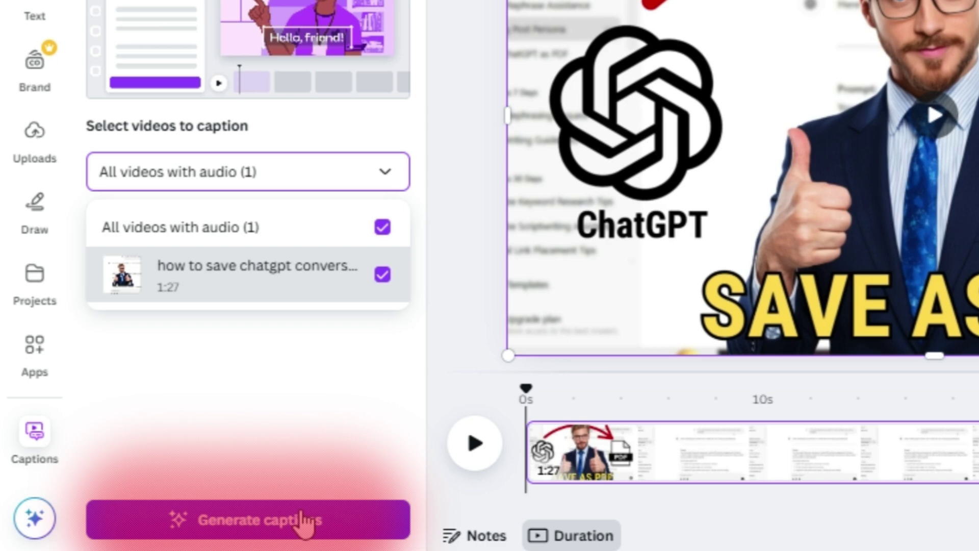
{"action": "left_click", "coordinate": [299, 526]}
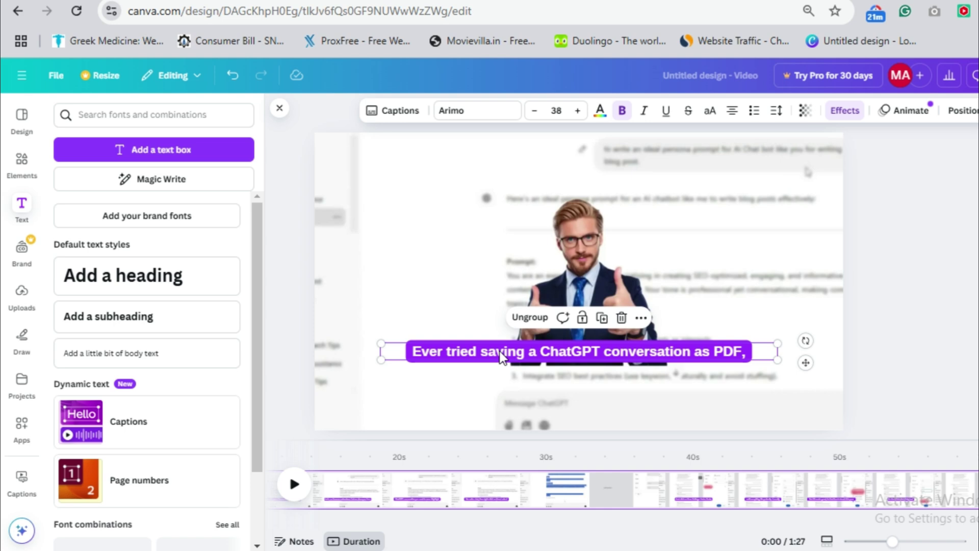
Step: Play and scrub the video to check the captions, then select the caption text
{"action": "left_click", "coordinate": [489, 452]}
{"action": "left_click_drag", "start_coordinate": [489, 451], "coordinate": [520, 451]}
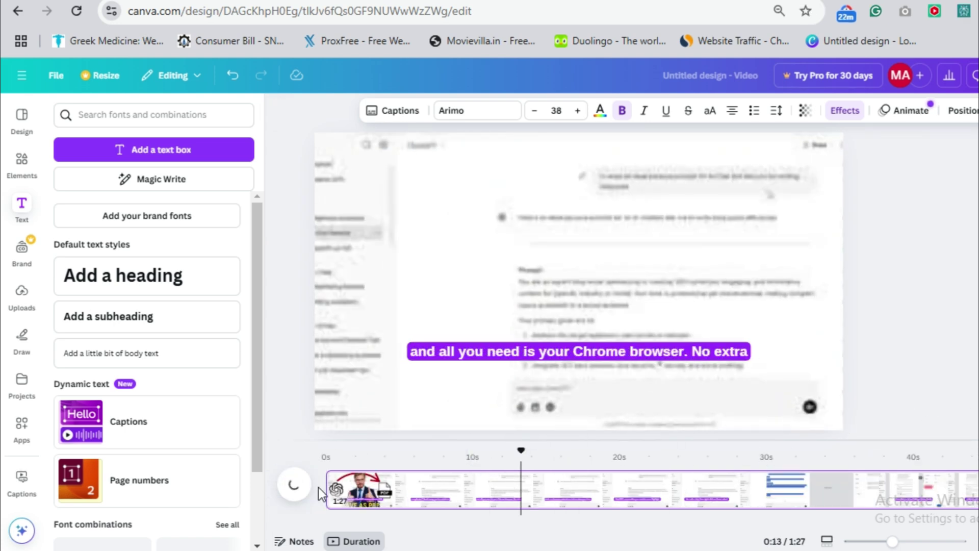
{"action": "left_click", "coordinate": [329, 453]}
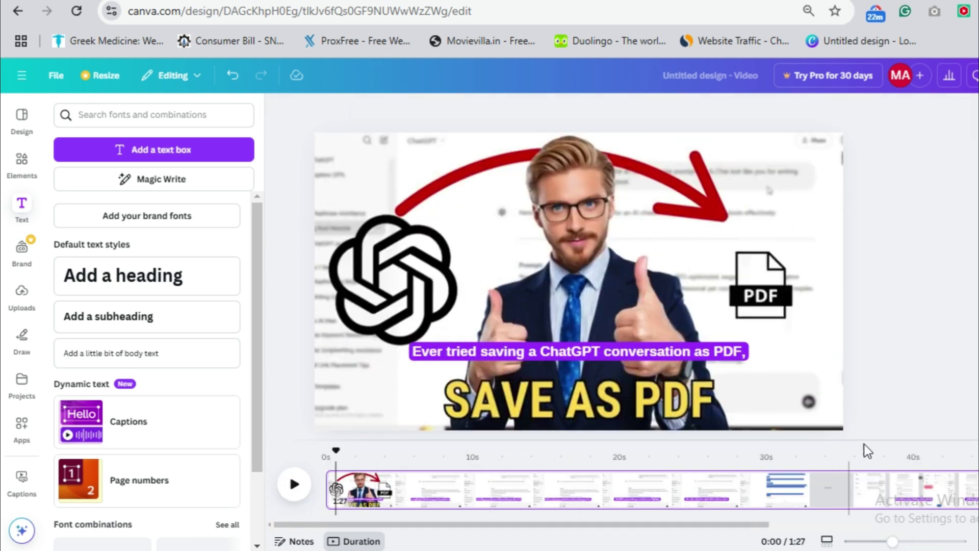
{"action": "left_click", "coordinate": [693, 349]}
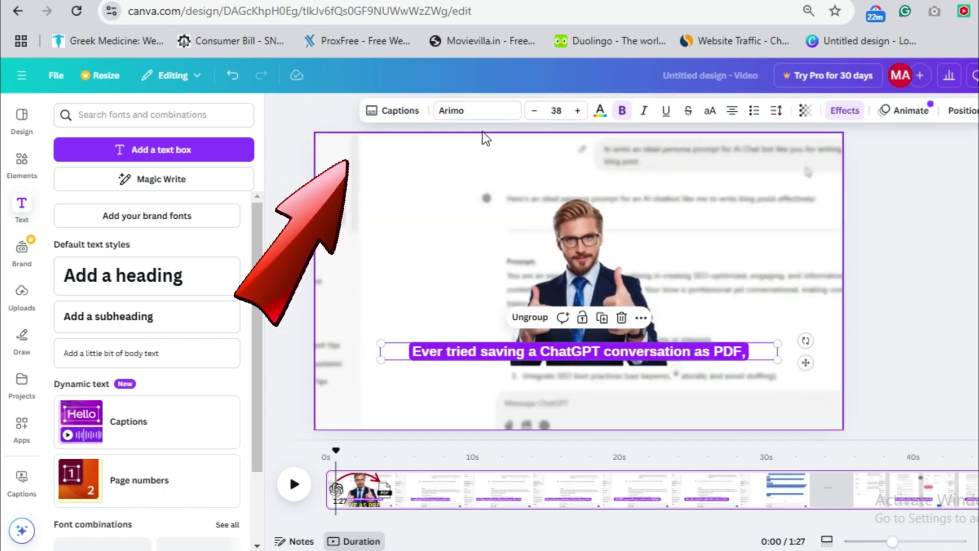
Step: Style the captions in Roboto Bold with yellow text
{"action": "left_click", "coordinate": [499, 117]}
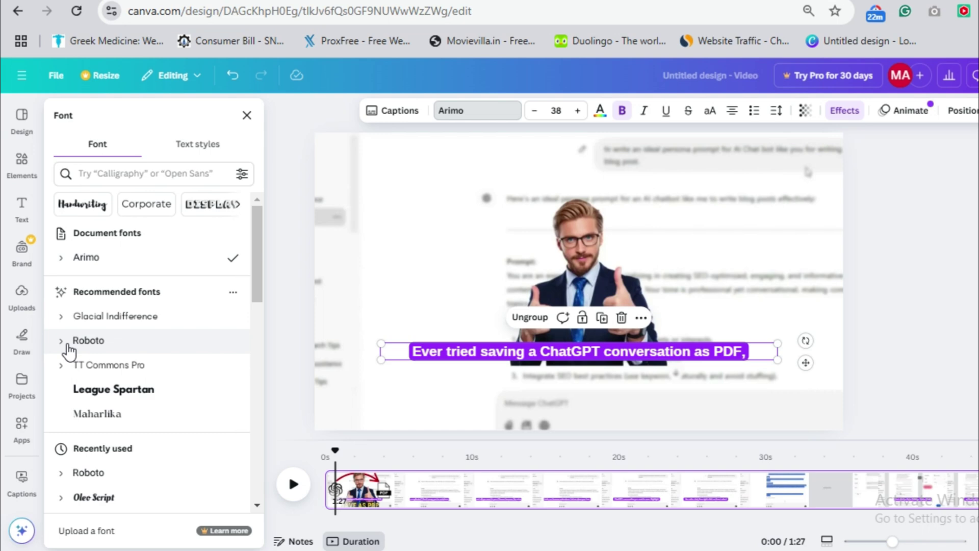
{"action": "left_click", "coordinate": [63, 342]}
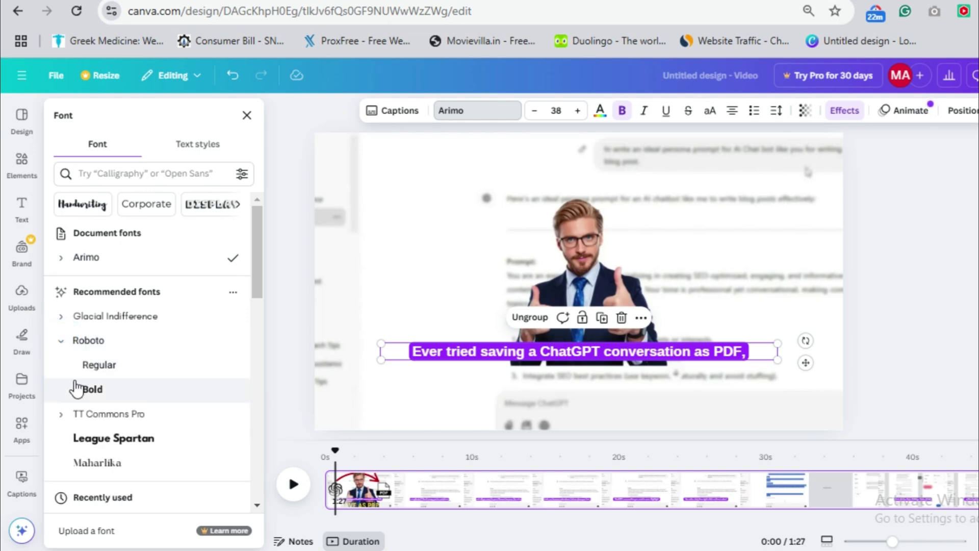
{"action": "left_click", "coordinate": [92, 391]}
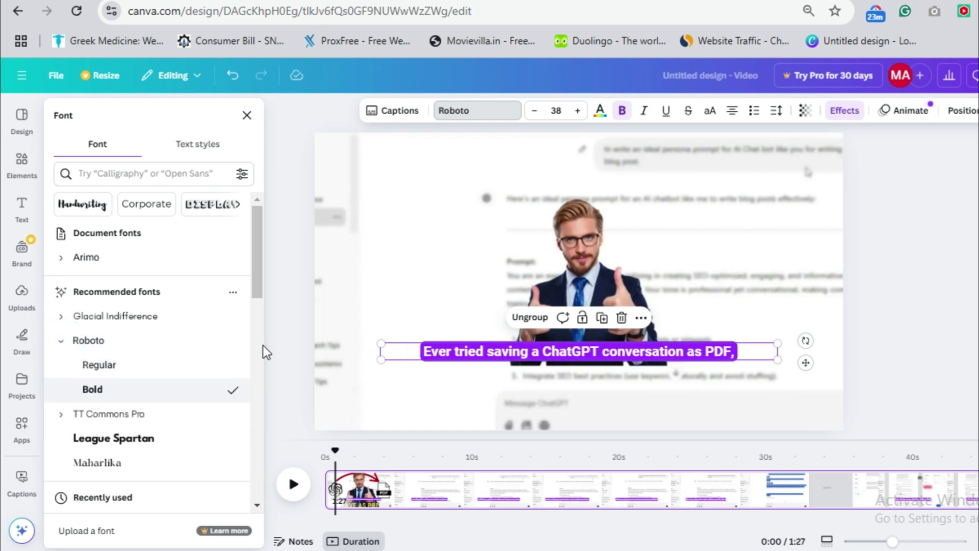
{"action": "left_click", "coordinate": [601, 112]}
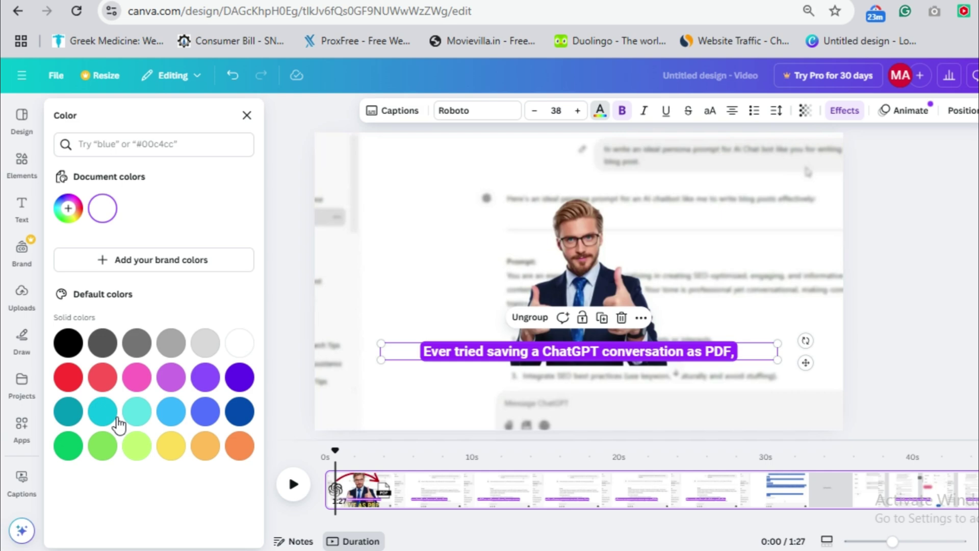
{"action": "left_click", "coordinate": [172, 451]}
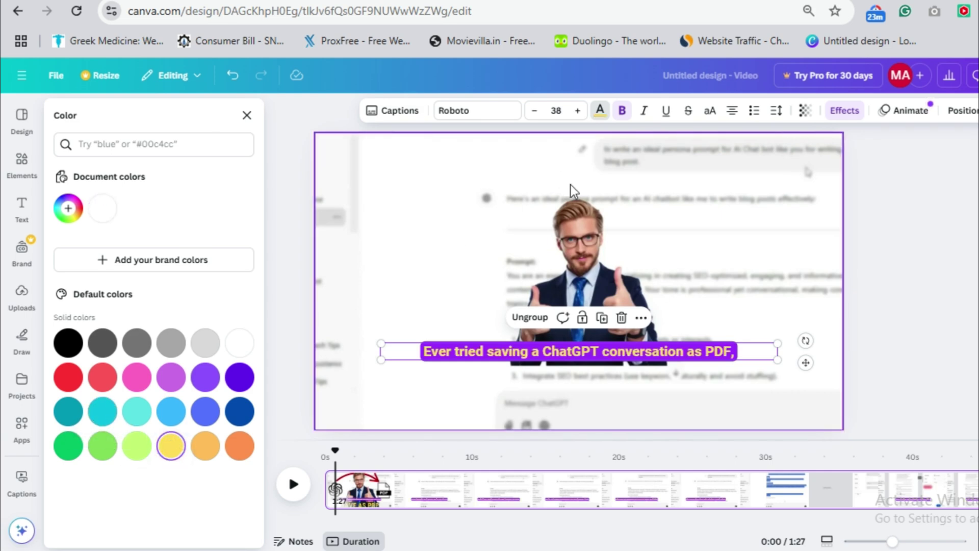
Step: Set the caption font size to 46 and move the caption lower on the frame
{"action": "left_click", "coordinate": [577, 111]}
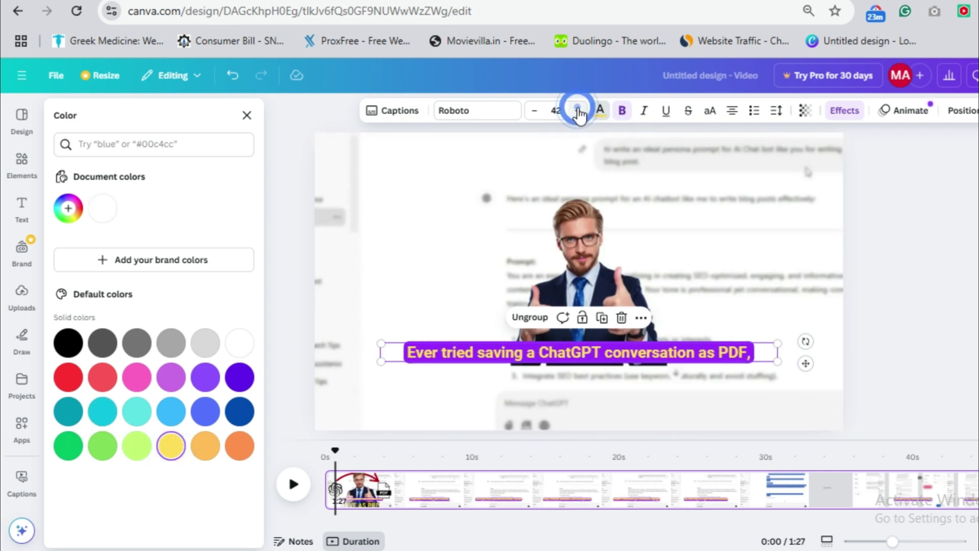
{"action": "left_click", "coordinate": [578, 111]}
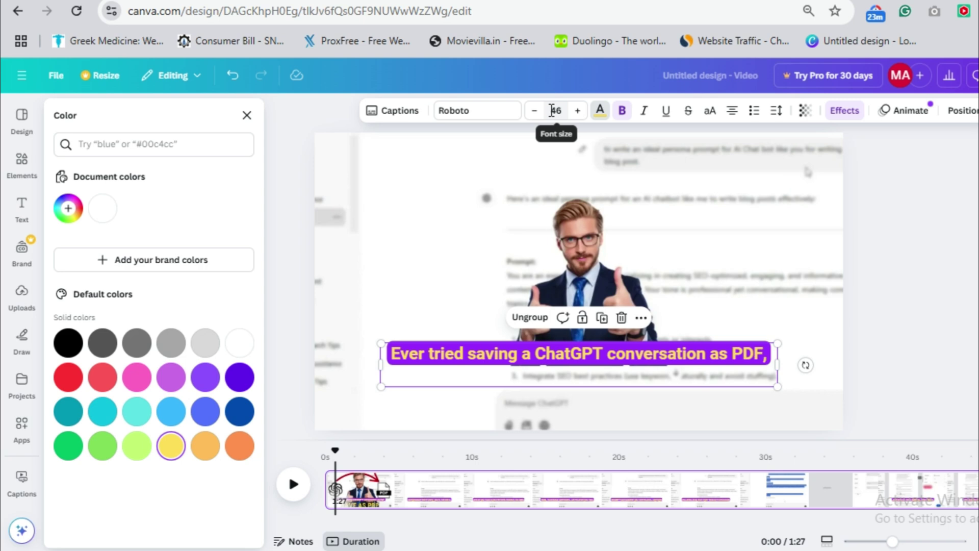
{"action": "left_click", "coordinate": [534, 112]}
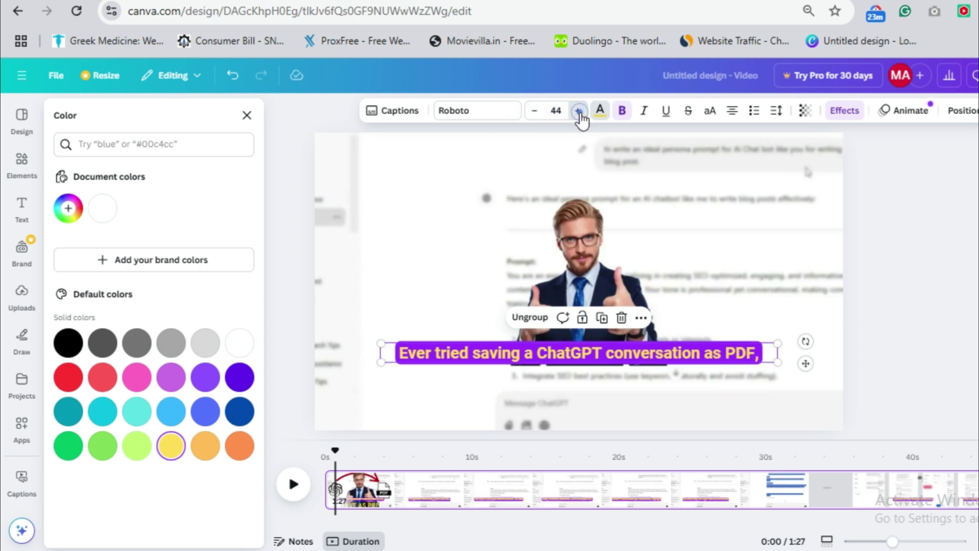
{"action": "left_click", "coordinate": [579, 113]}
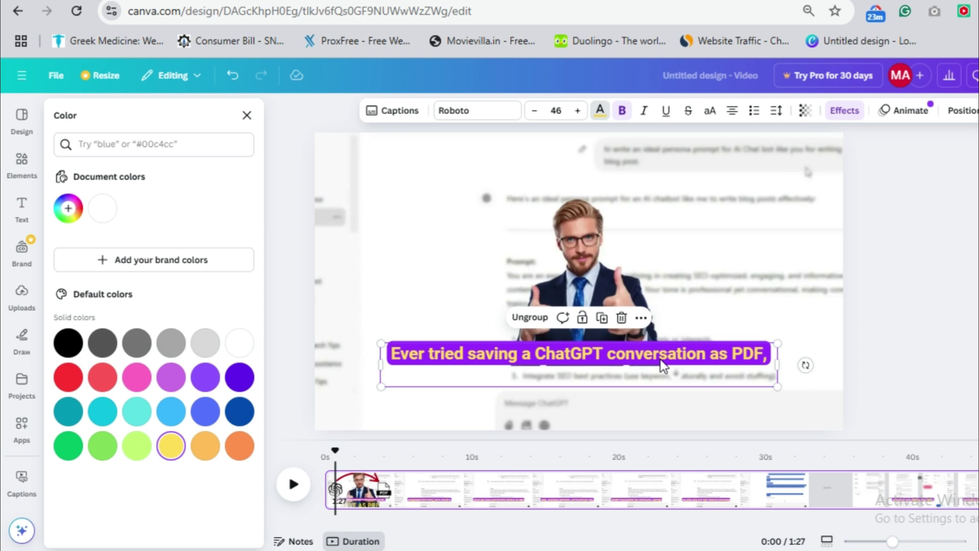
{"action": "left_click_drag", "start_coordinate": [660, 359], "coordinate": [658, 395]}
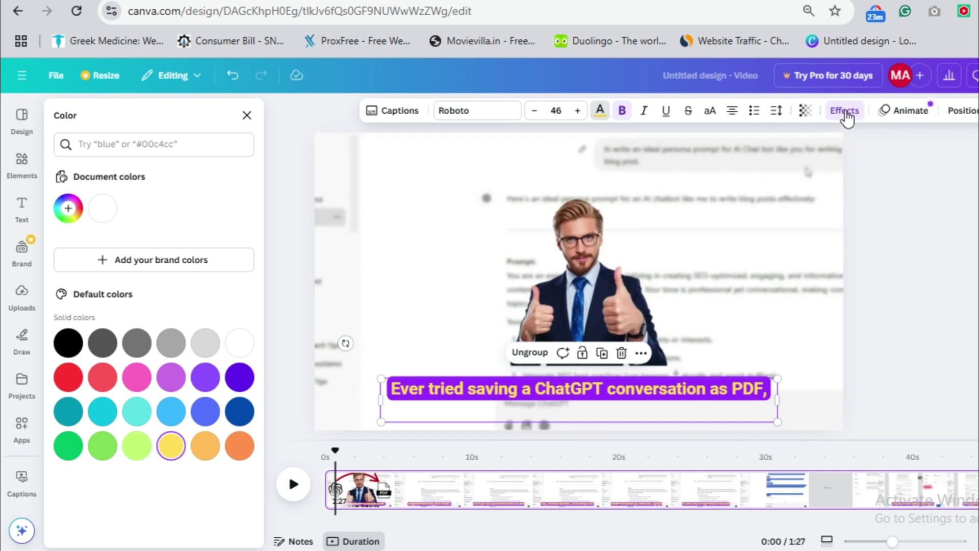
Step: Change the caption's Background effect colour to black
{"action": "left_click", "coordinate": [844, 111]}
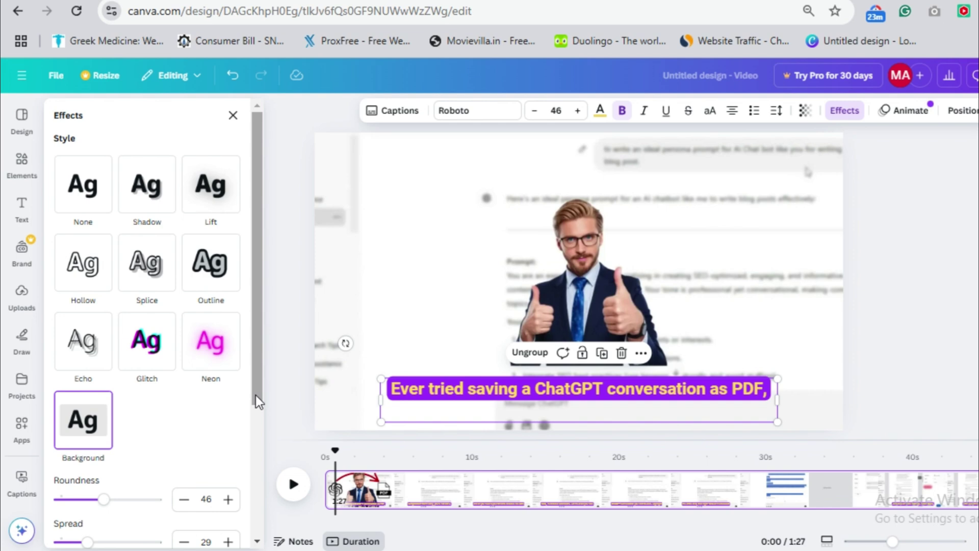
{"action": "left_click_drag", "start_coordinate": [258, 395], "coordinate": [254, 479]}
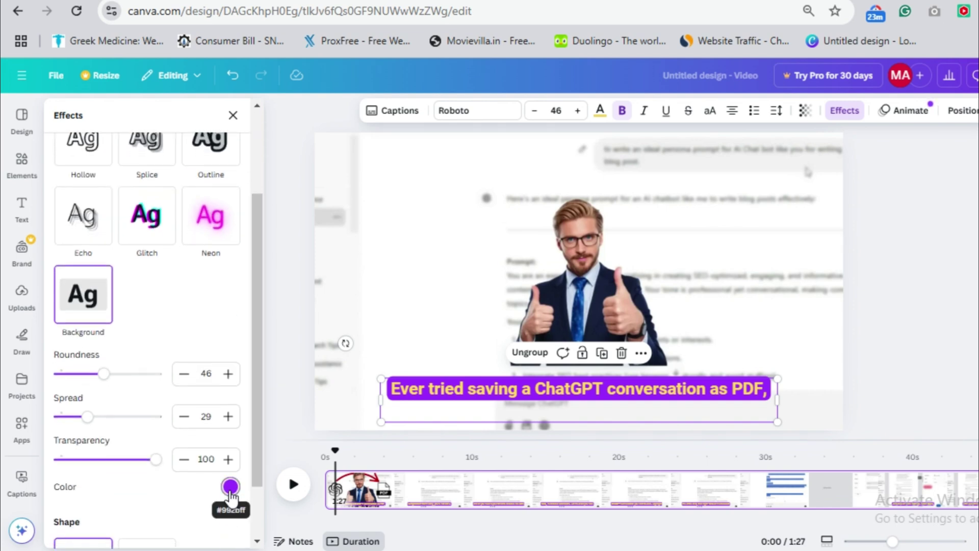
{"action": "left_click", "coordinate": [230, 486]}
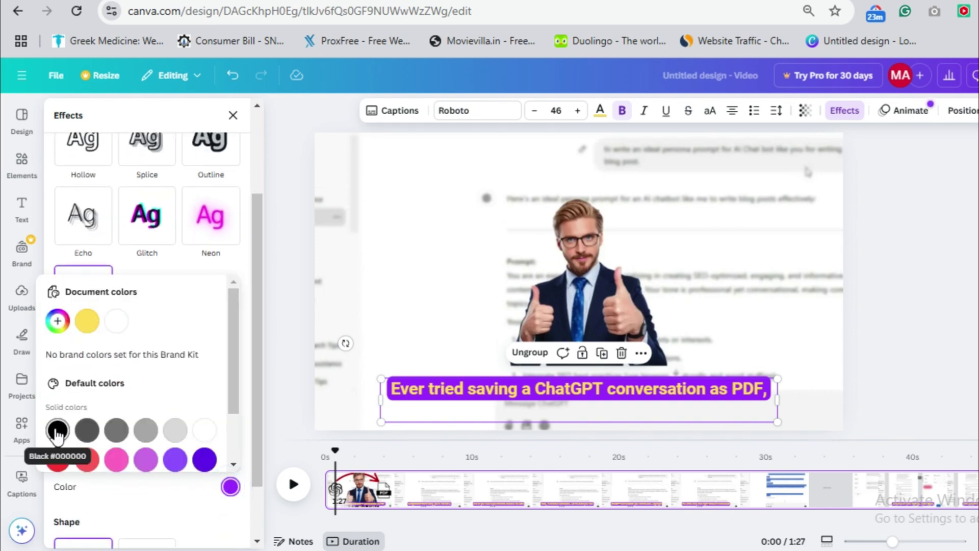
{"action": "left_click", "coordinate": [58, 430]}
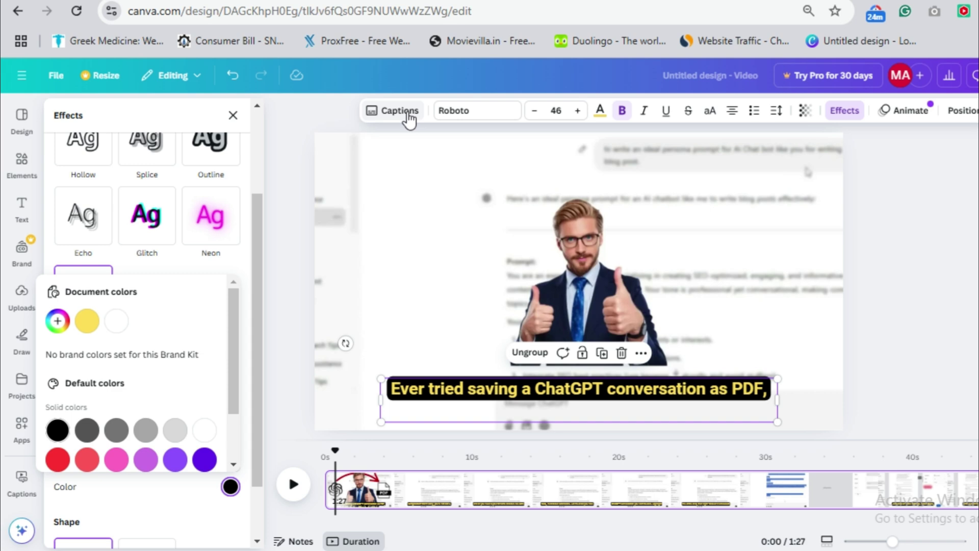
Step: Review the caption lines list, moving between the 'But guess what?', Chrome browser and extensions captions
{"action": "left_click", "coordinate": [406, 121]}
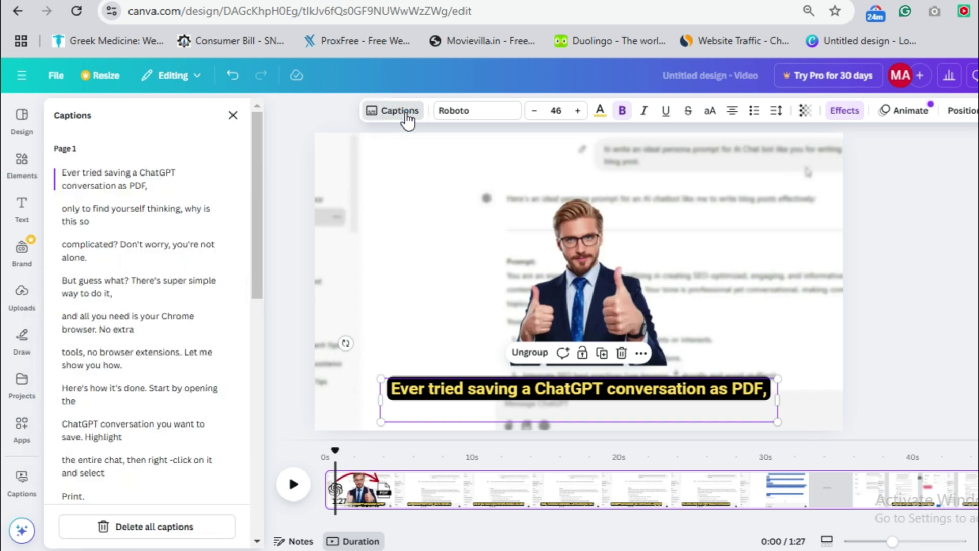
{"action": "left_click", "coordinate": [110, 289]}
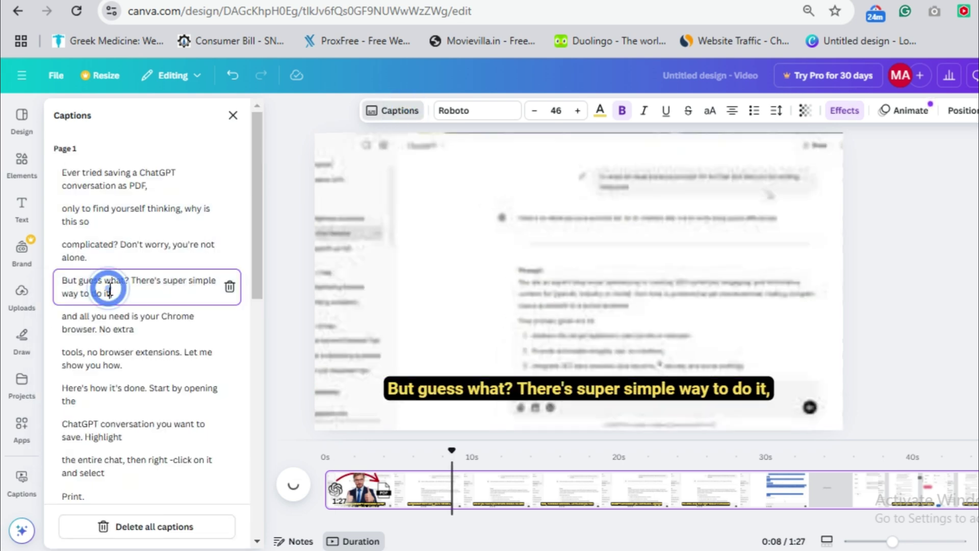
{"action": "left_click", "coordinate": [108, 322]}
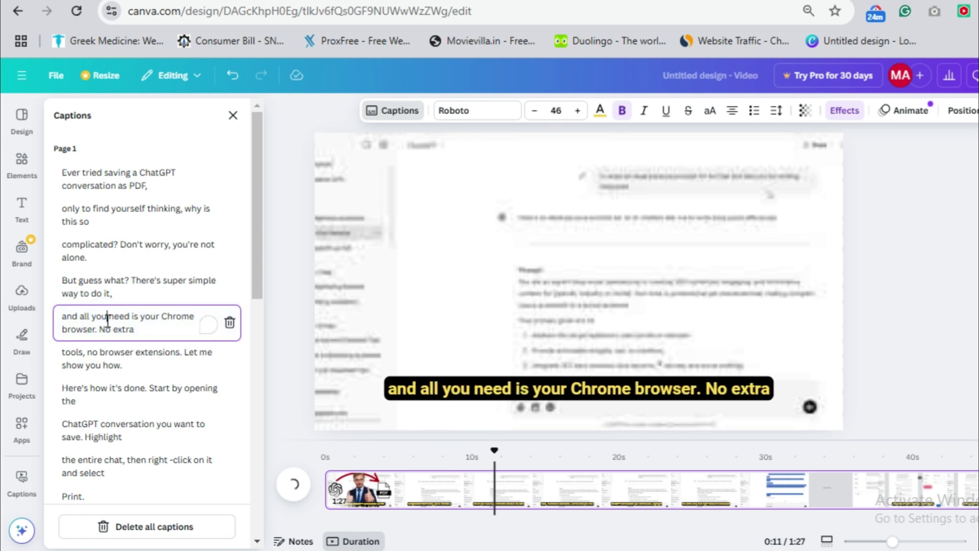
{"action": "left_click", "coordinate": [107, 321]}
{"action": "mouse_move", "coordinate": [138, 287]}
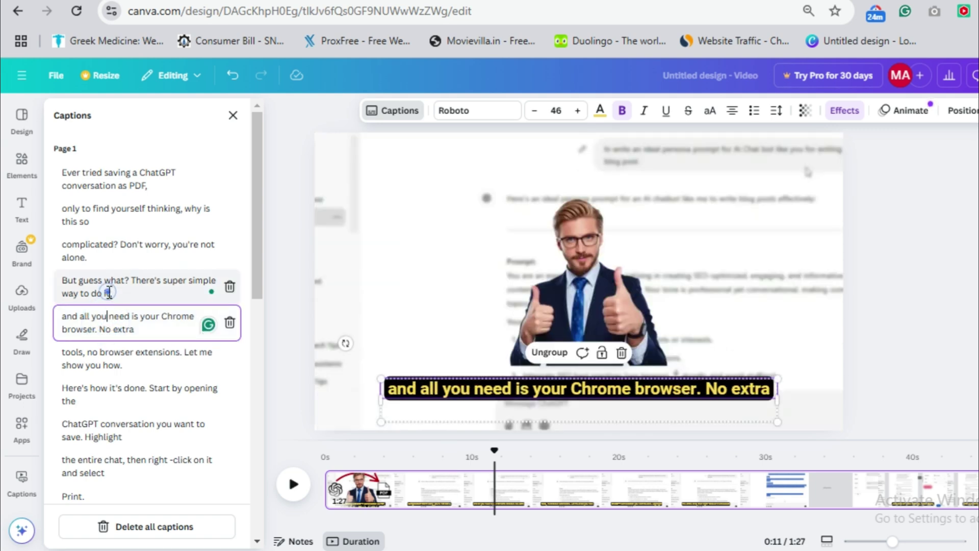
{"action": "left_click", "coordinate": [109, 290]}
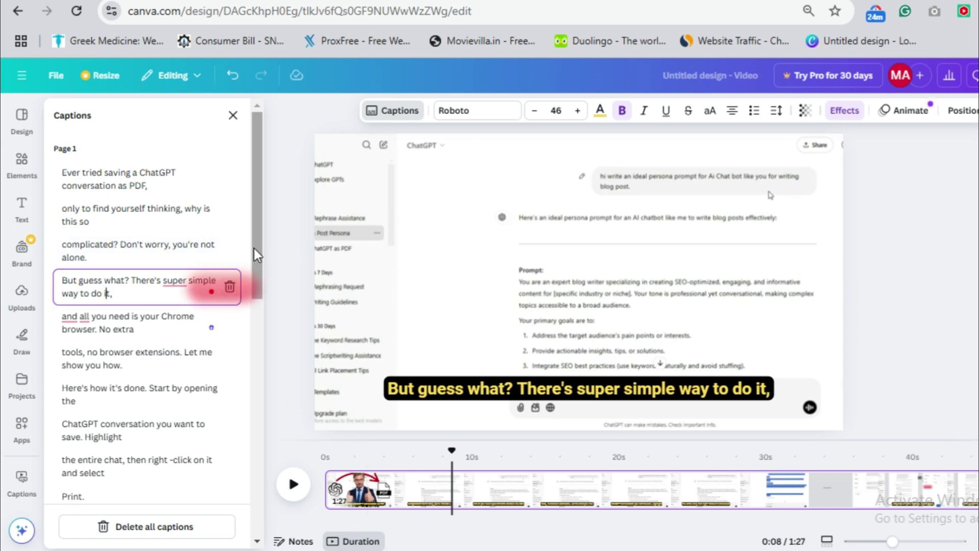
{"action": "left_click", "coordinate": [134, 358]}
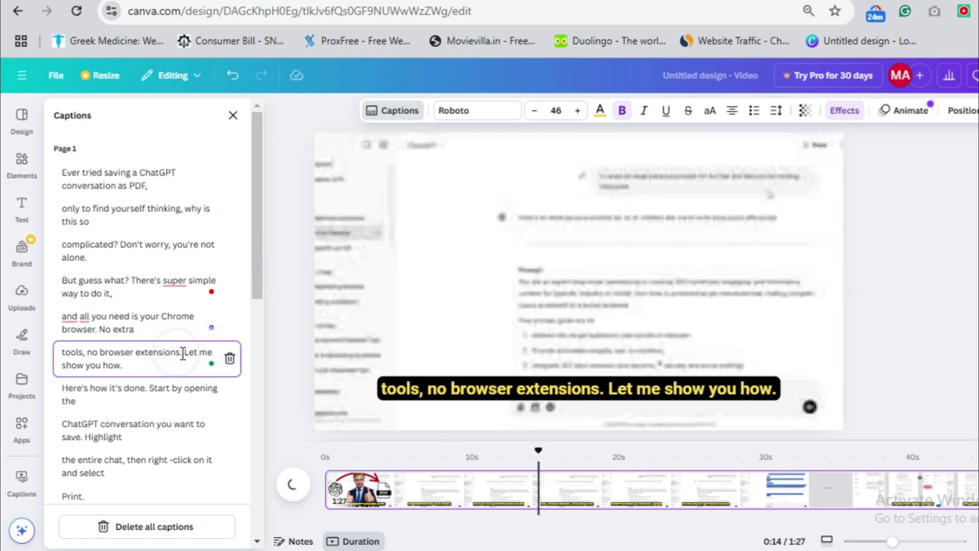
{"action": "mouse_move", "coordinate": [137, 322]}
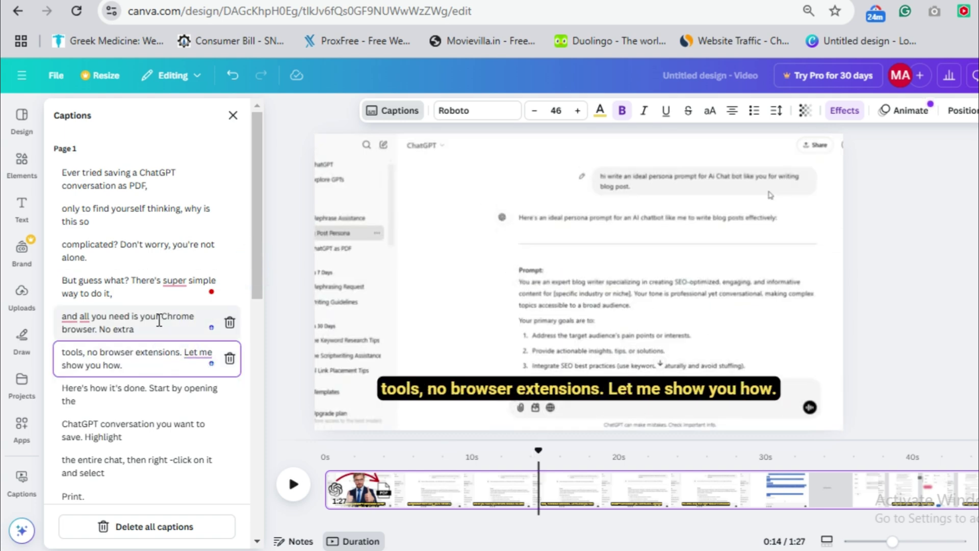
{"action": "left_click", "coordinate": [152, 325]}
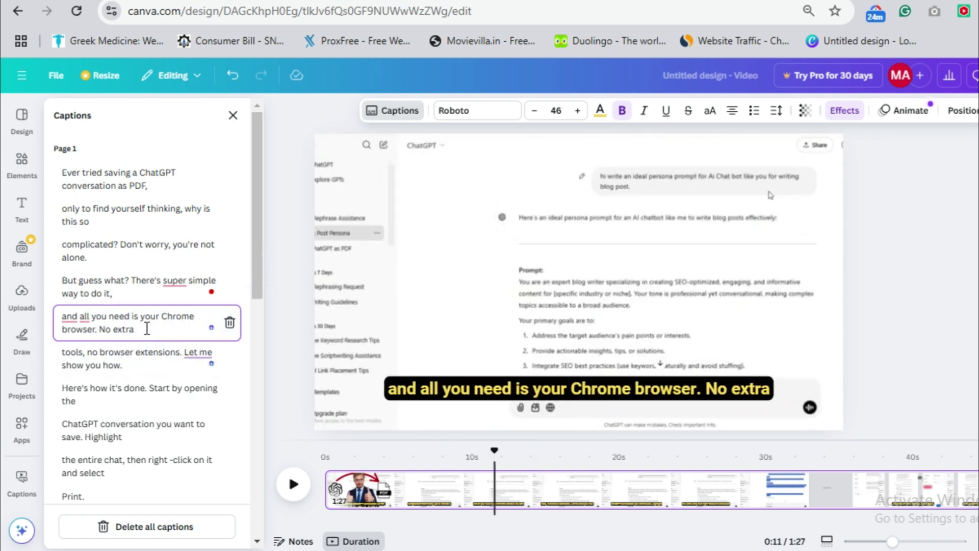
{"action": "type", "text": ","}
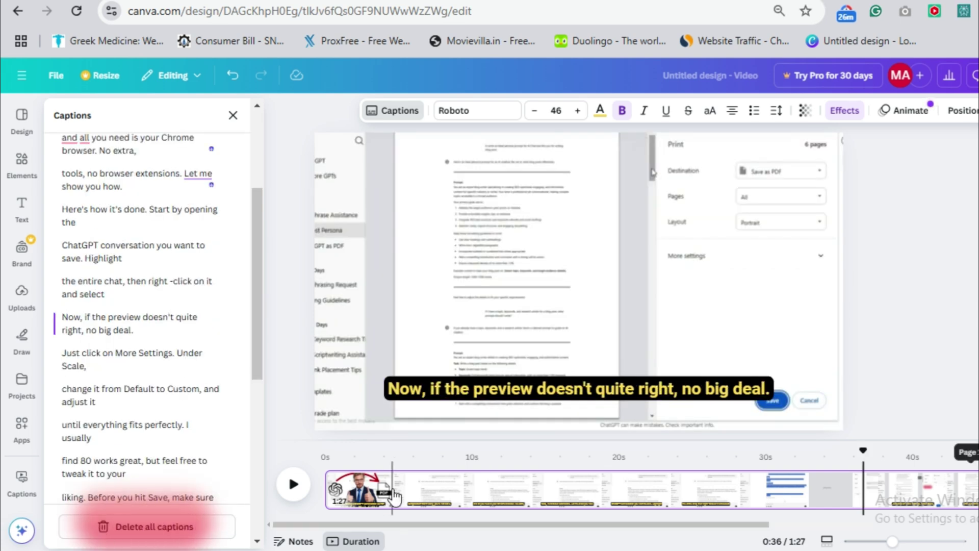
{"action": "mouse_move", "coordinate": [383, 474]}
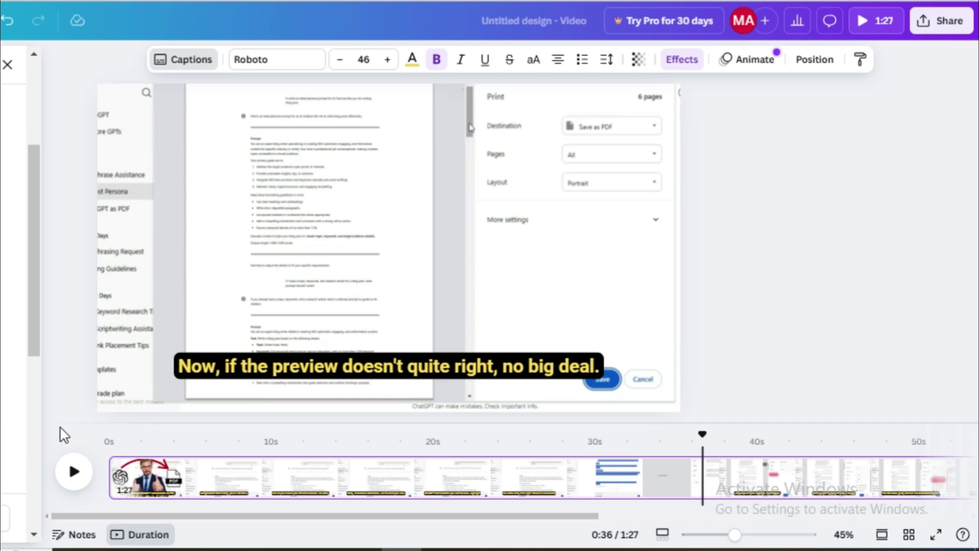
Step: Bring up the Share menu's download settings, with MP4 Video at 1080p selected
{"action": "left_click", "coordinate": [941, 23]}
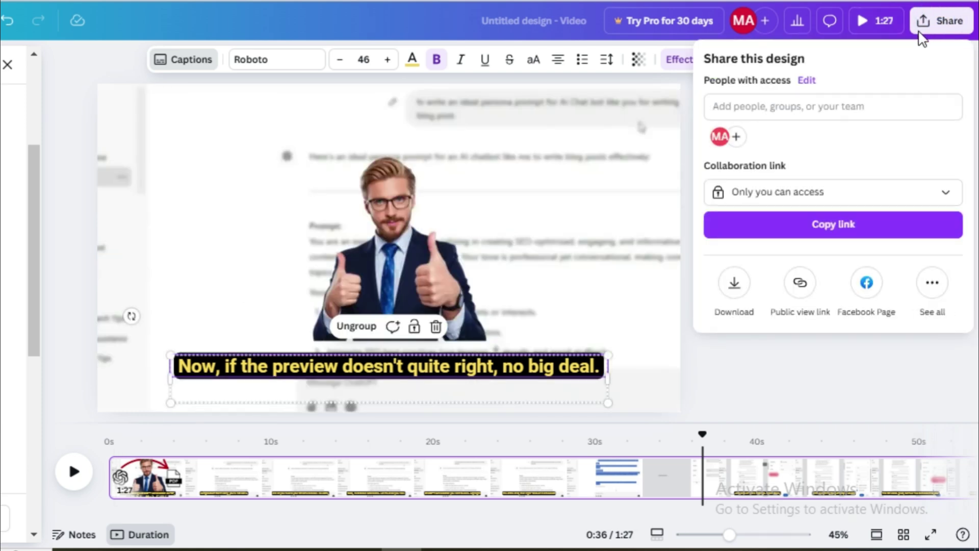
{"action": "left_click", "coordinate": [734, 283]}
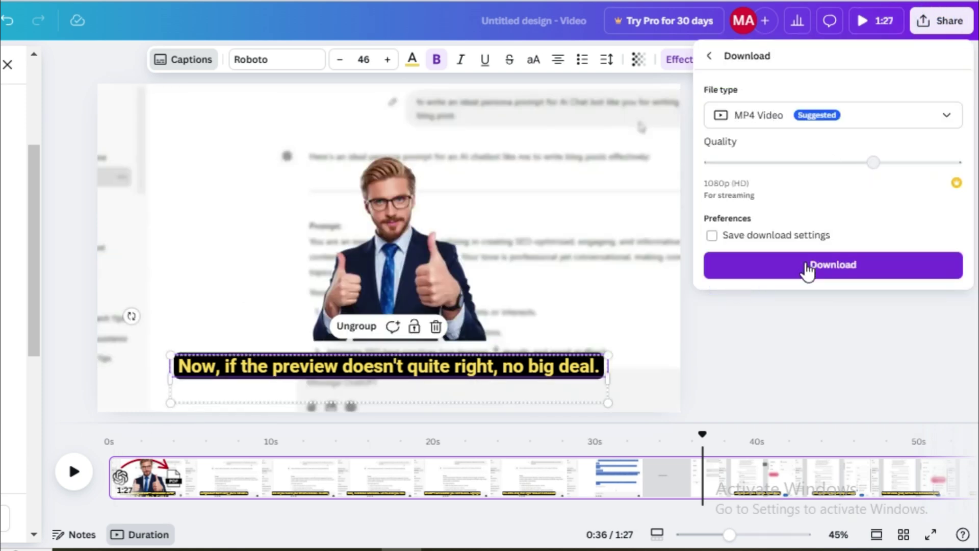